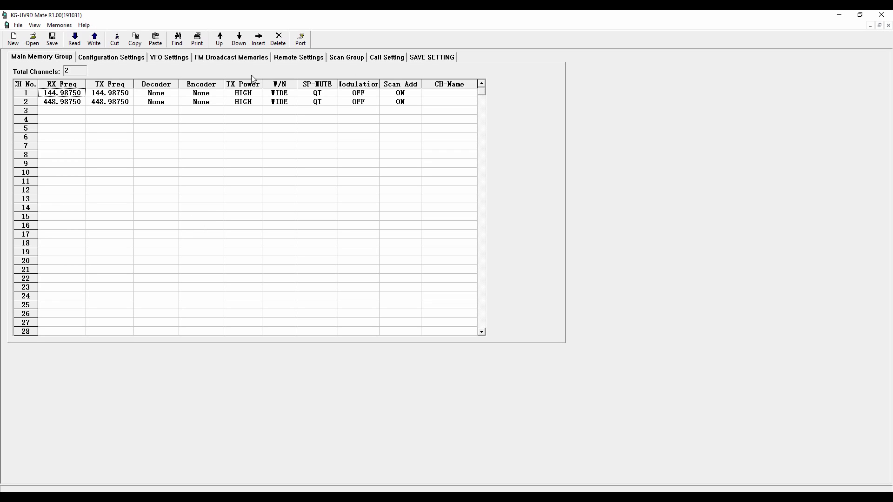
Step: Select COM4 as the radio's programming port and confirm the port dialog
left_click(300, 40)
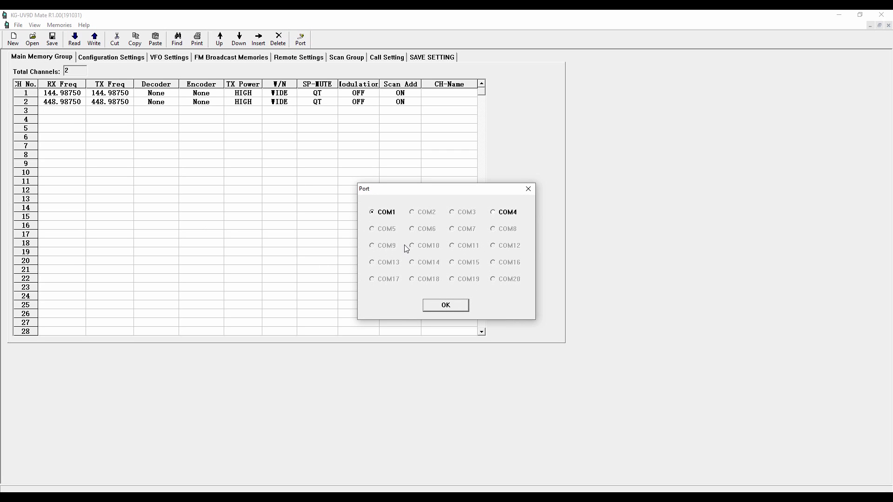
left_click(494, 214)
left_click(447, 305)
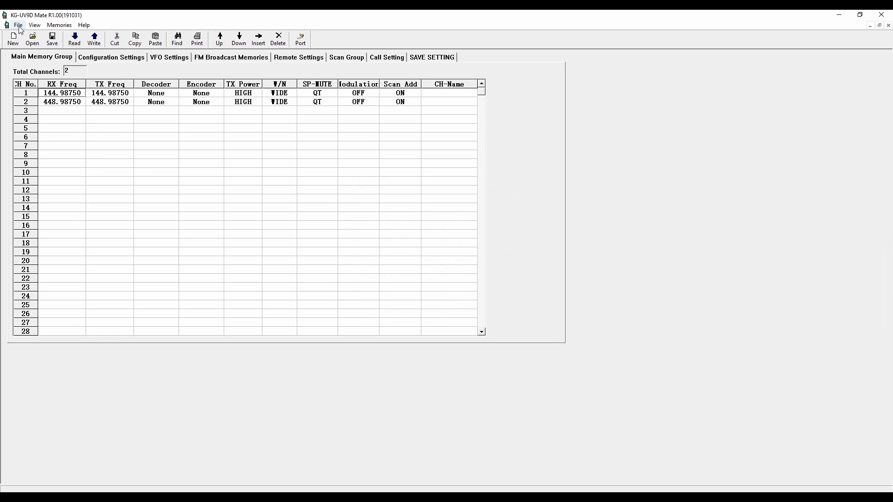
left_click(64, 29)
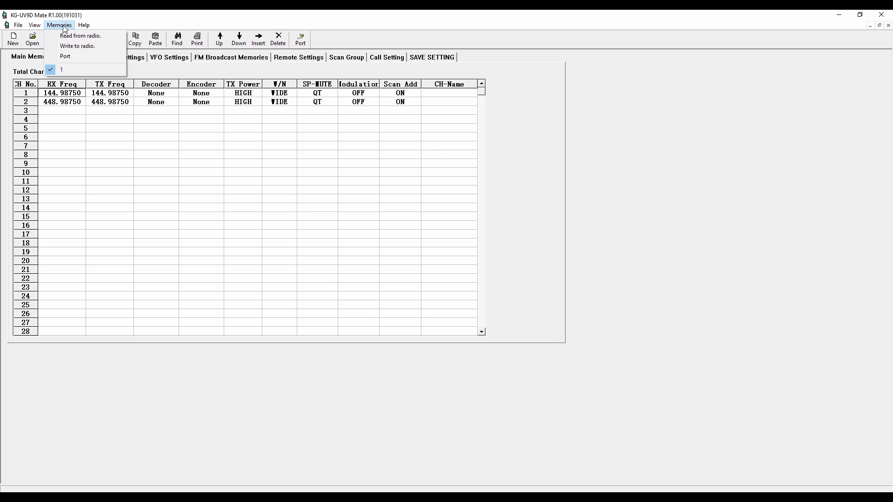
mouse_move(40, 29)
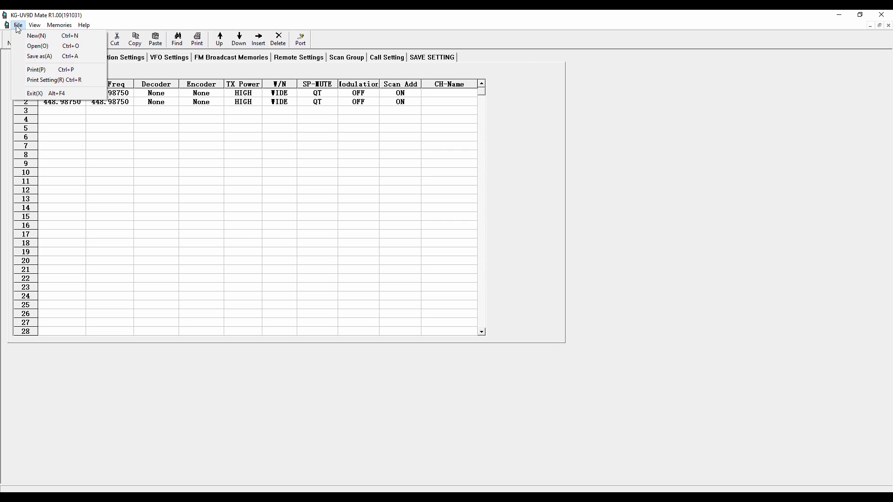
mouse_move(84, 25)
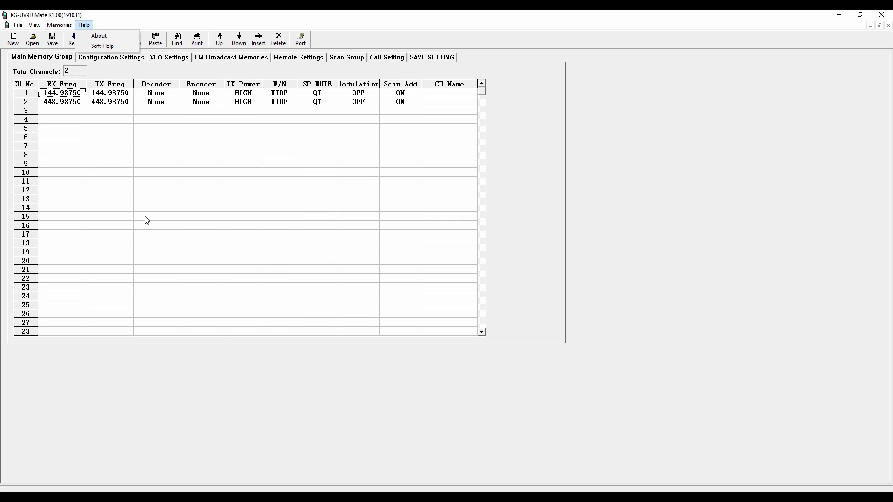
left_click(196, 214)
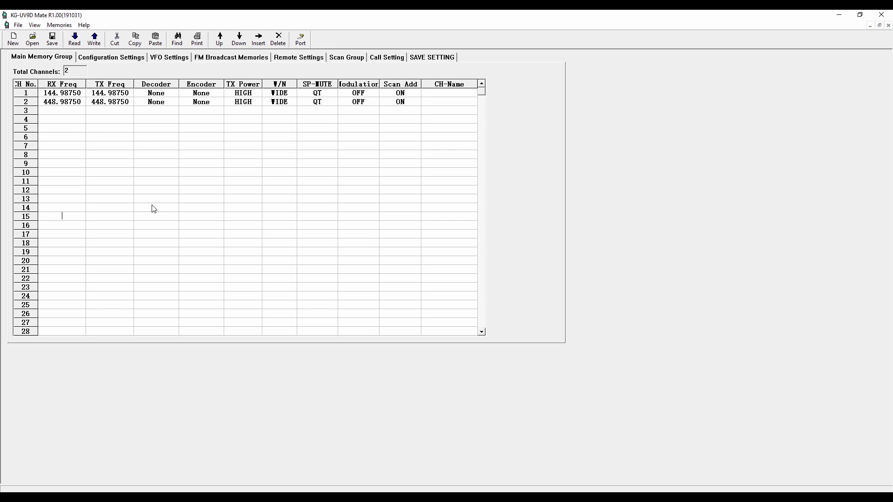
left_click(74, 41)
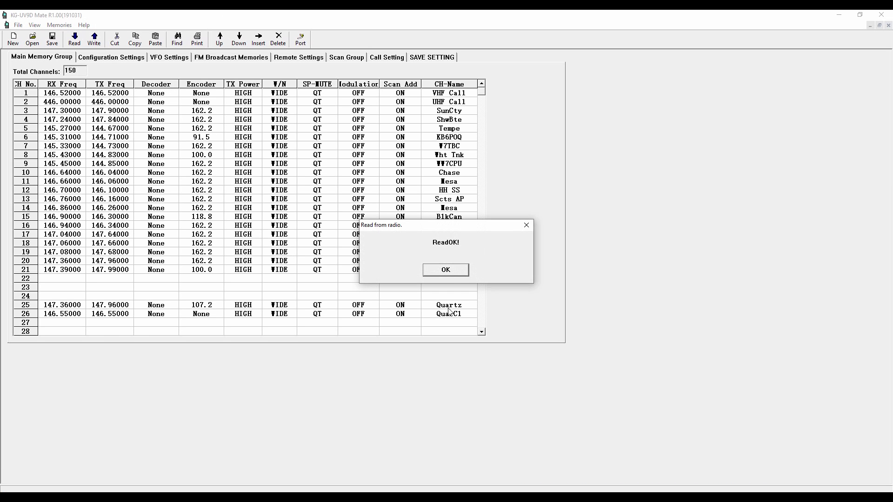
Step: Acknowledge the ReadOK! message once the 150 channels are read from the radio
left_click(445, 270)
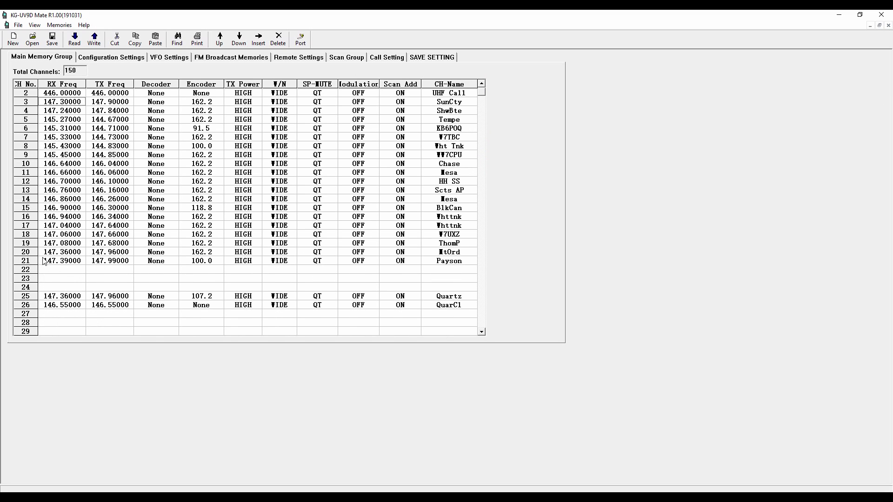
key("Down")
key("Down")
key("Down")
key("Down")
key("Down")
left_click(482, 332)
left_click(482, 333)
left_click(482, 332)
left_click(482, 332)
left_click(482, 332)
left_click(482, 333)
left_click(482, 332)
left_click(482, 332)
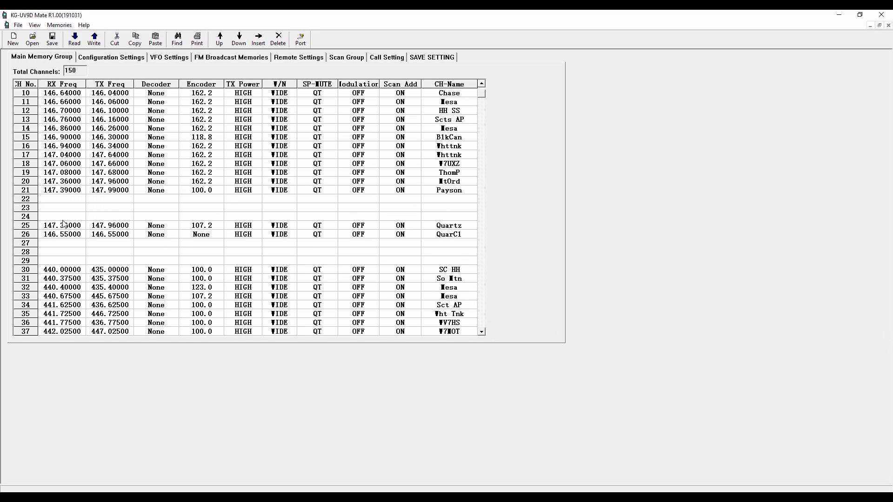
left_click(481, 332)
left_click(482, 332)
left_click(482, 333)
left_click(482, 333)
left_click(482, 332)
left_click(482, 332)
left_click(482, 332)
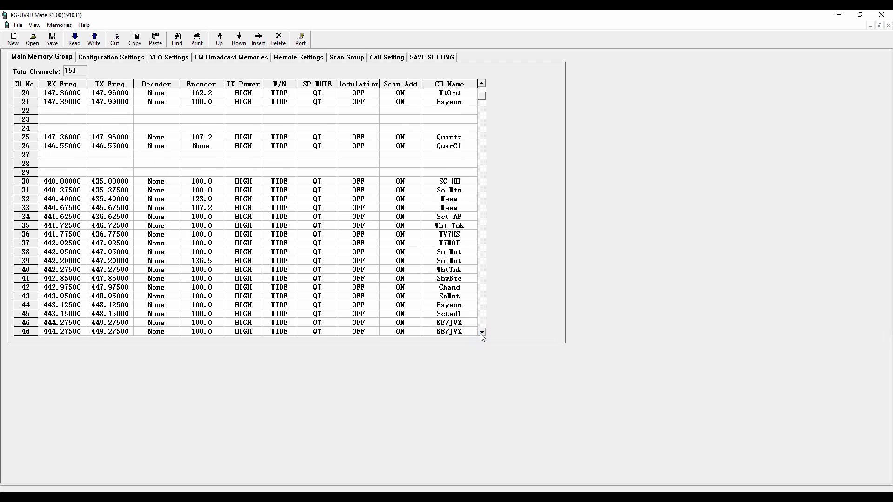
left_click(482, 332)
left_click(482, 333)
left_click(482, 332)
left_click(482, 333)
left_click(482, 332)
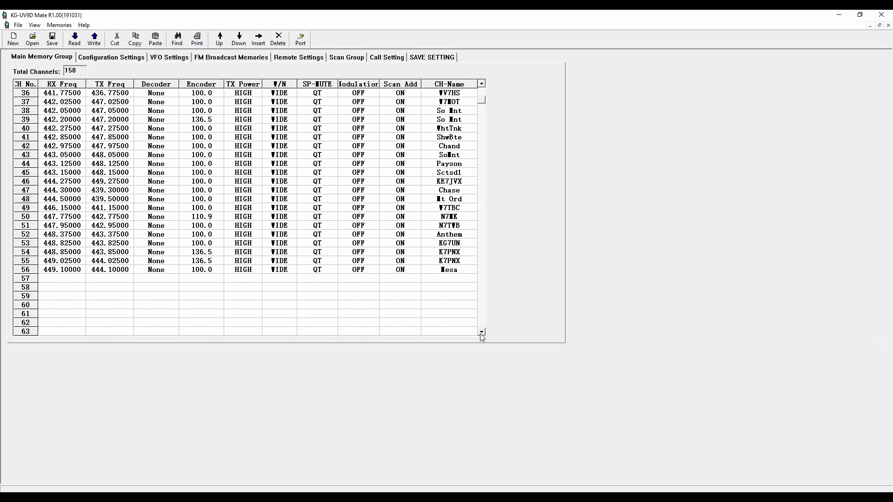
left_click(482, 332)
left_click(482, 332)
left_click(482, 332)
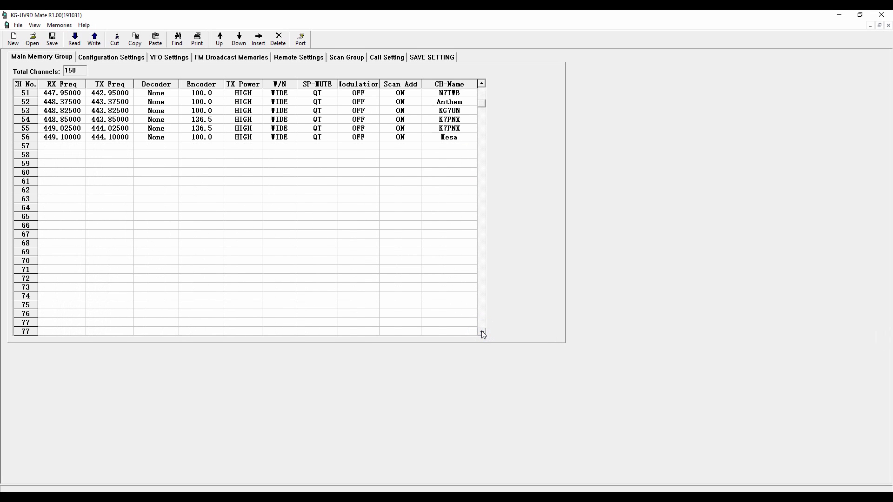
left_click(482, 332)
left_click(482, 332)
left_click(482, 332)
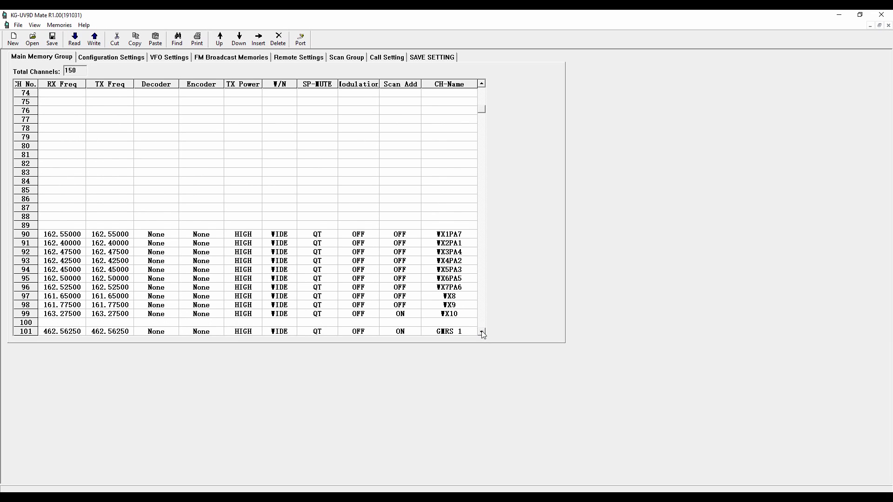
left_click(482, 332)
left_click(482, 332)
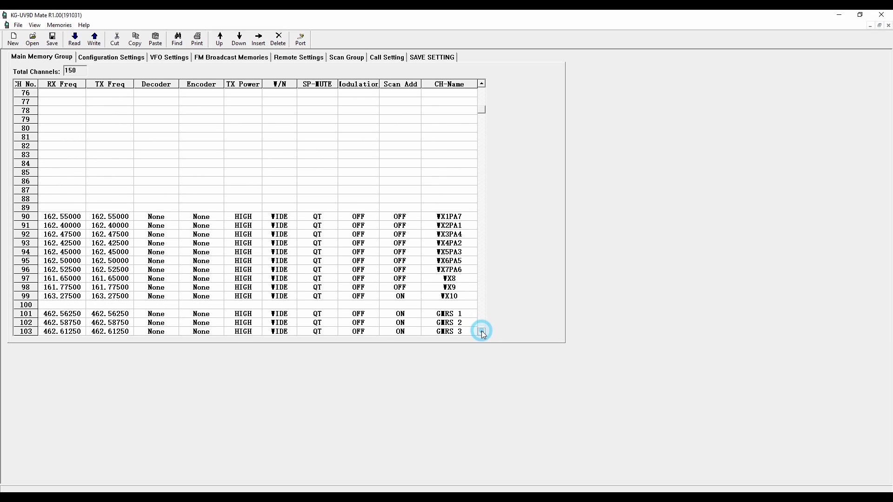
left_click(482, 332)
left_click(482, 332)
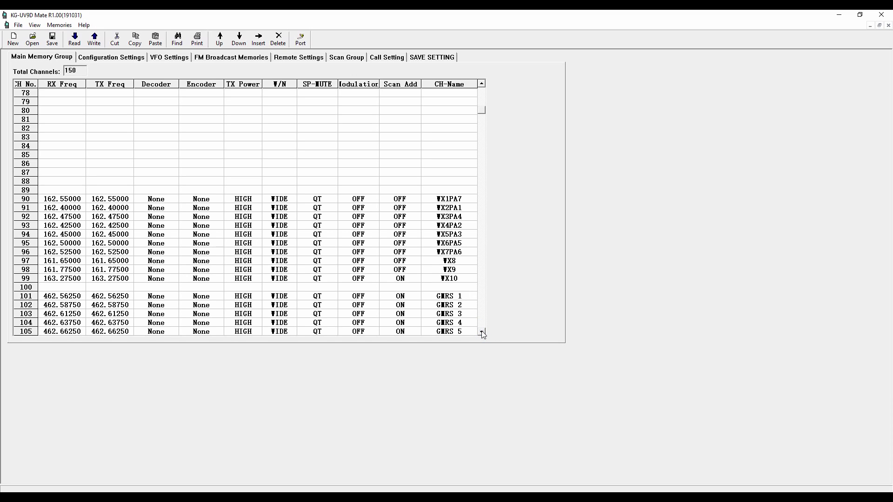
left_click(482, 332)
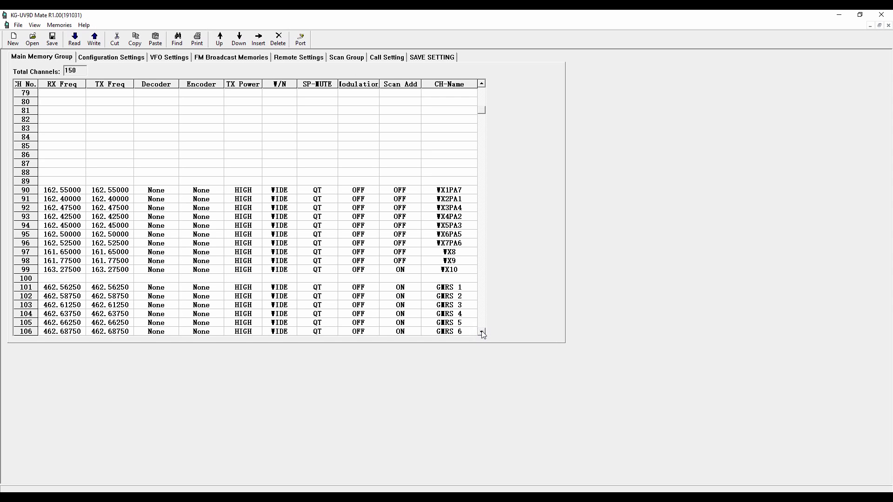
left_click(482, 333)
left_click(482, 332)
left_click(482, 333)
left_click(482, 333)
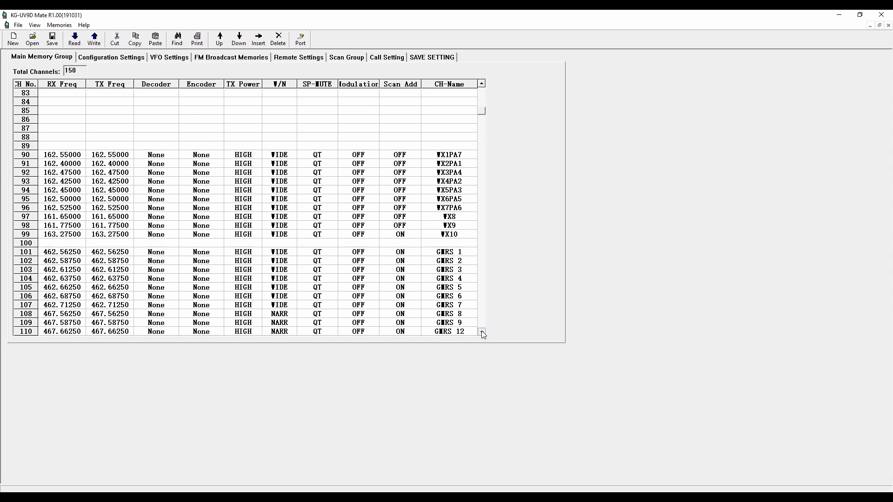
left_click(482, 332)
left_click(482, 332)
left_click(482, 332)
left_click(482, 332)
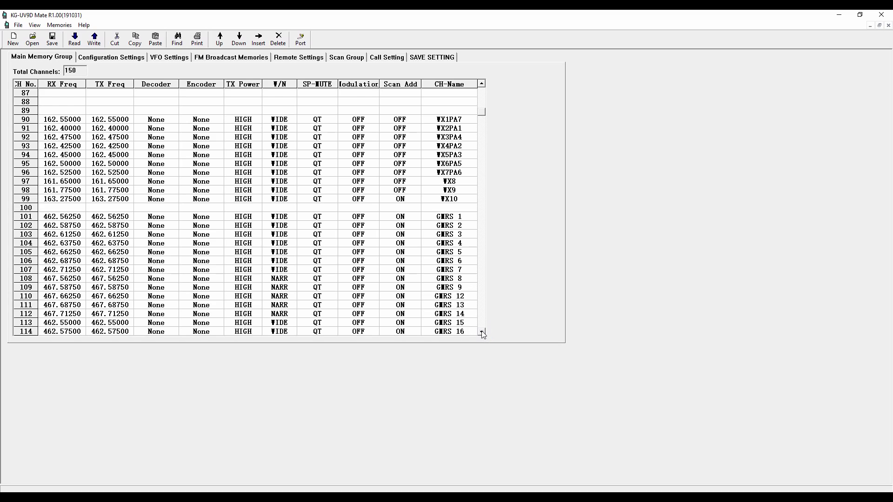
left_click(482, 332)
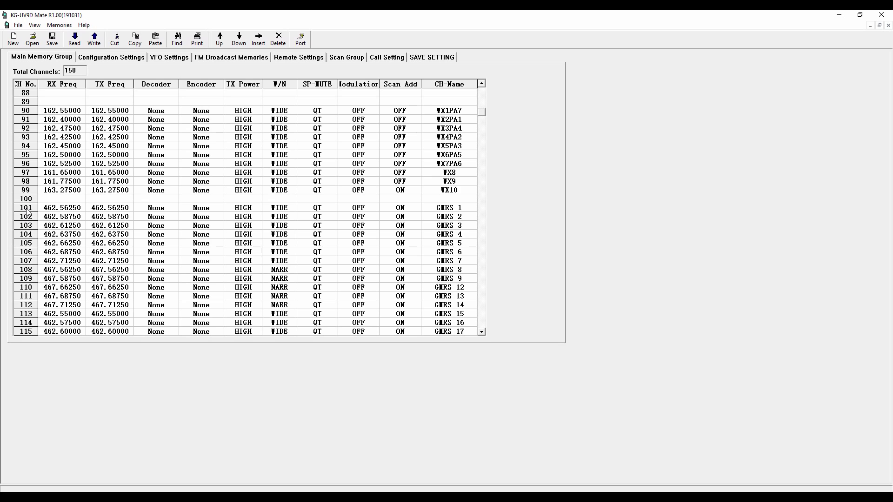
left_click(482, 332)
left_click(482, 332)
left_click(482, 332)
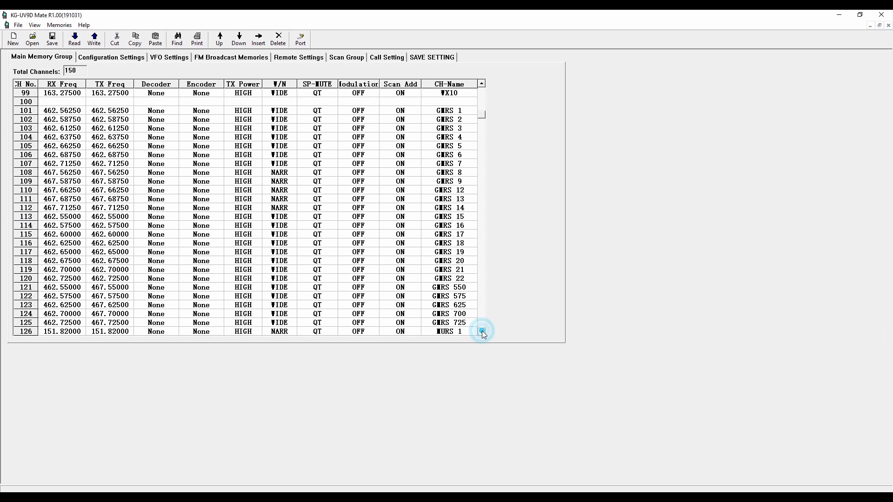
left_click(482, 332)
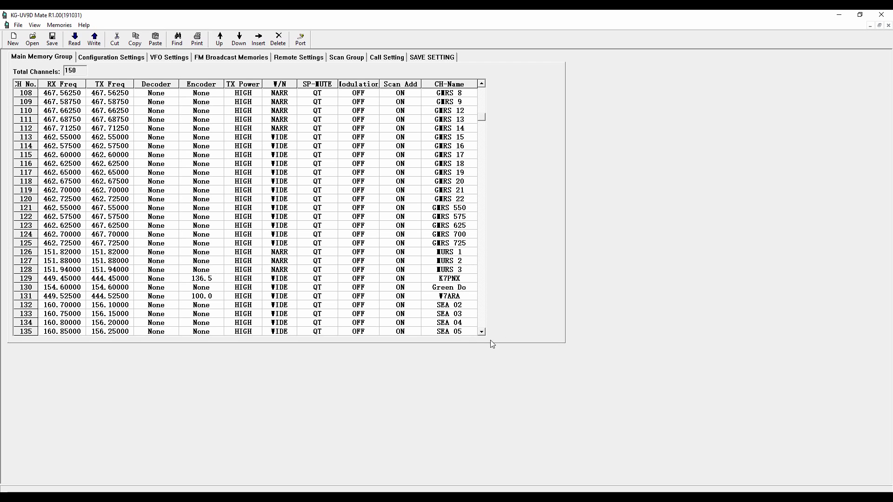
left_click(482, 332)
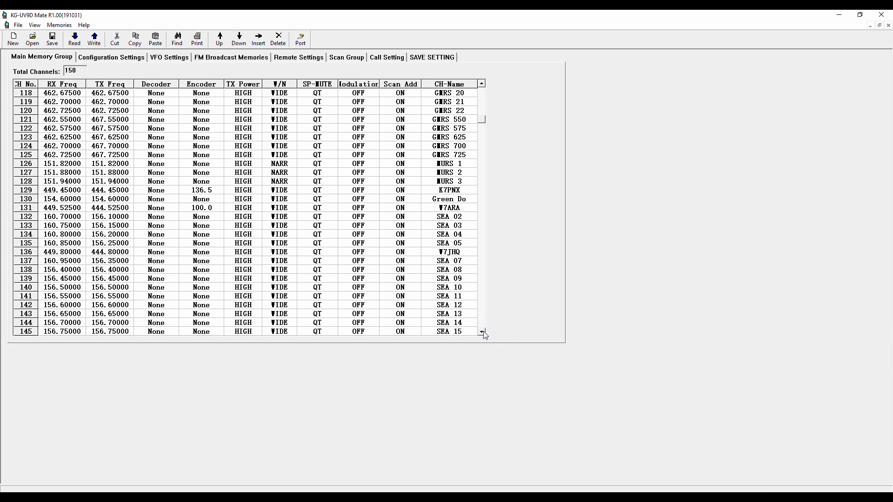
left_click(482, 332)
left_click(482, 332)
left_click(482, 332)
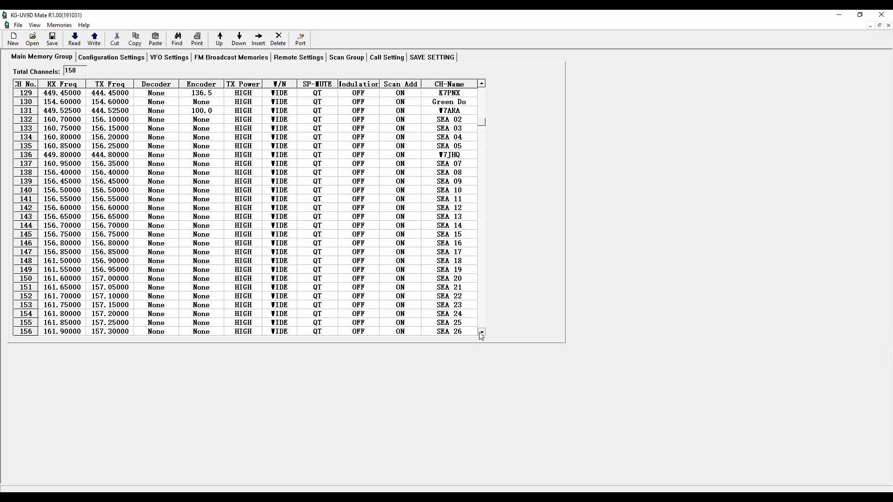
left_click(482, 332)
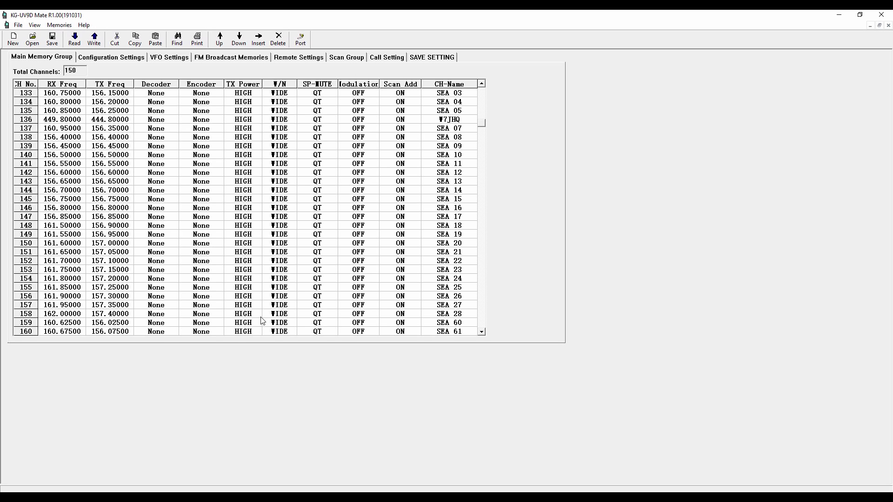
left_click(482, 332)
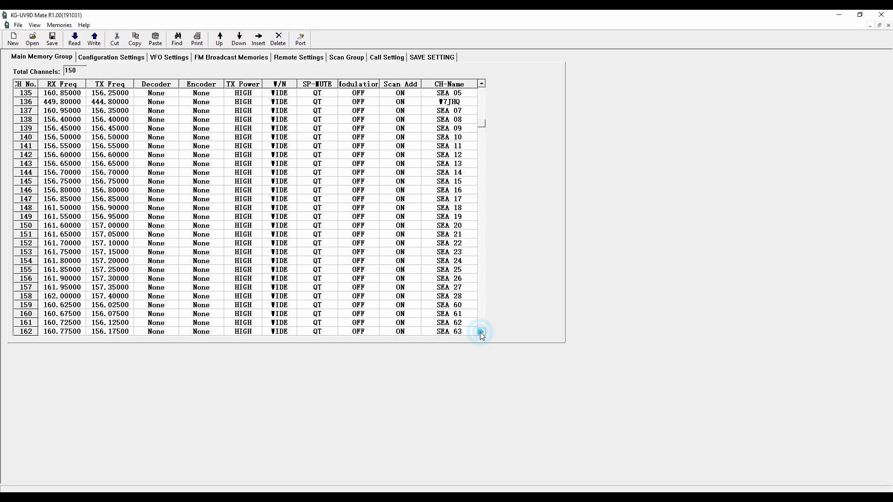
left_click(482, 332)
left_click(483, 332)
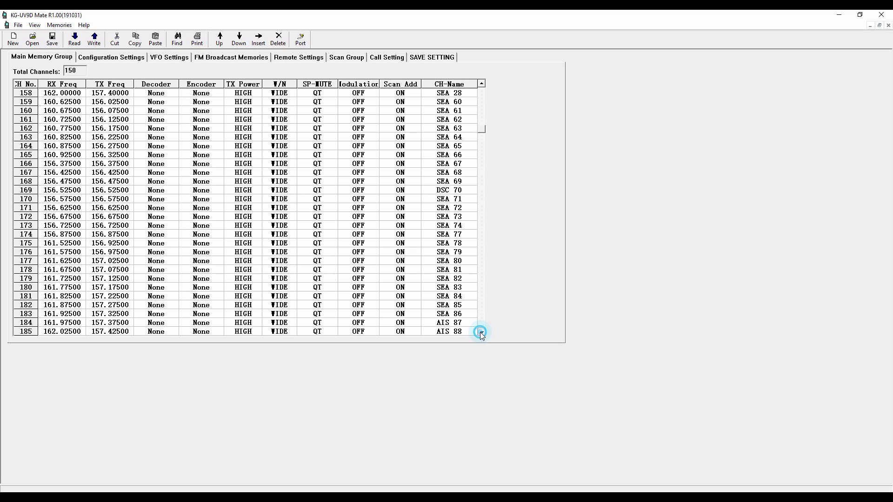
left_click(483, 332)
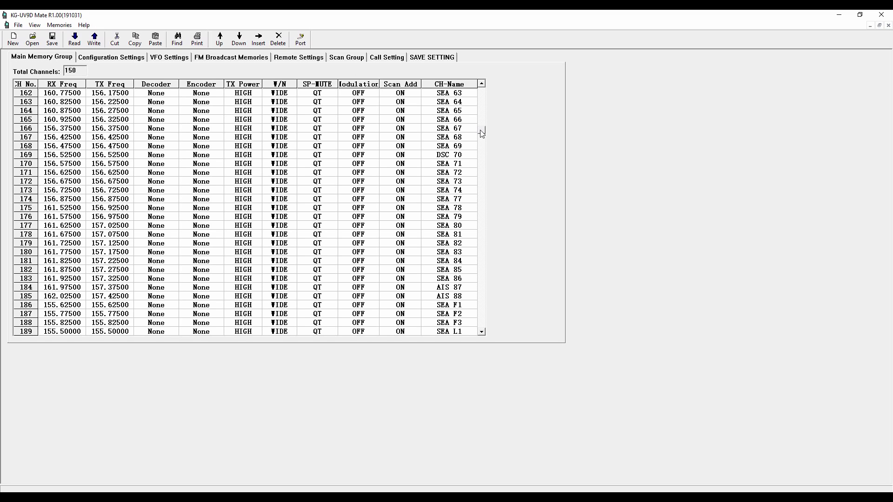
left_click_drag(482, 135, 481, 89)
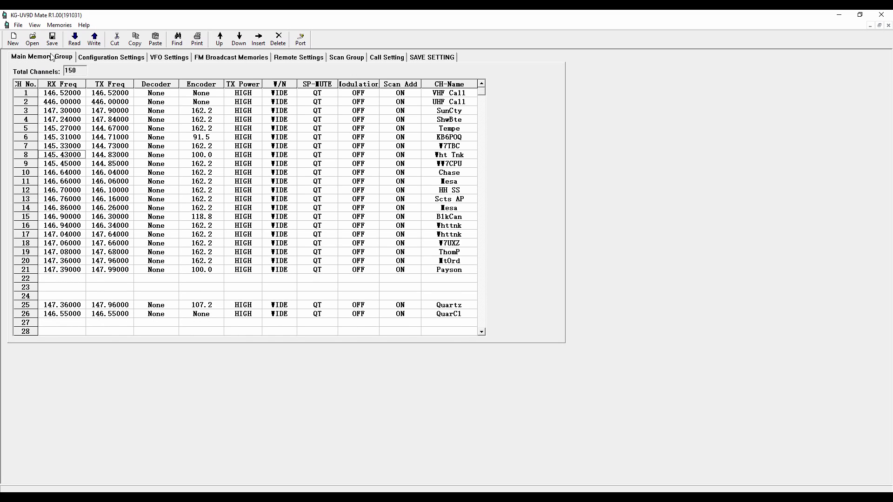
Step: On the Configuration Settings tab, set the first setting's dropdown to ON
left_click(117, 58)
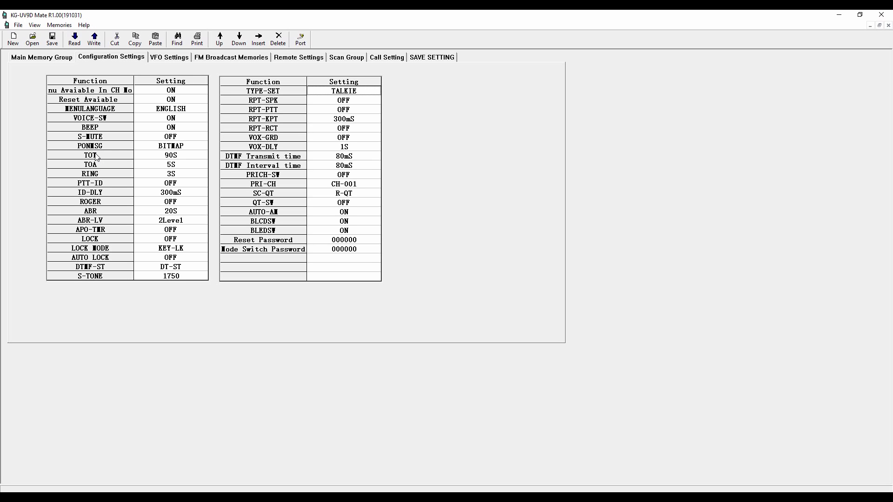
left_click(194, 92)
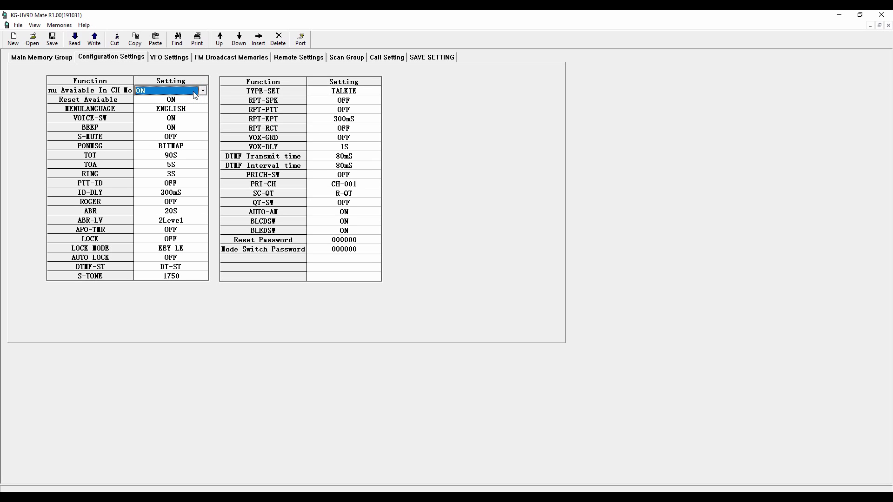
left_click(193, 91)
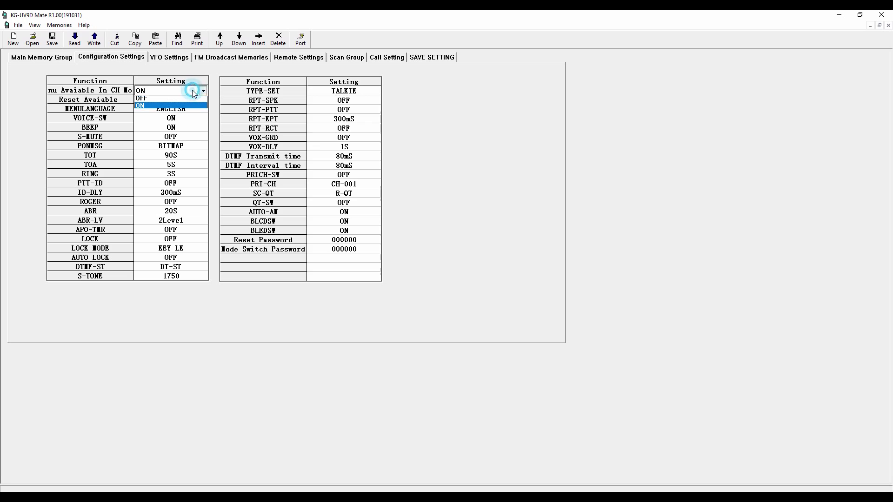
left_click(151, 110)
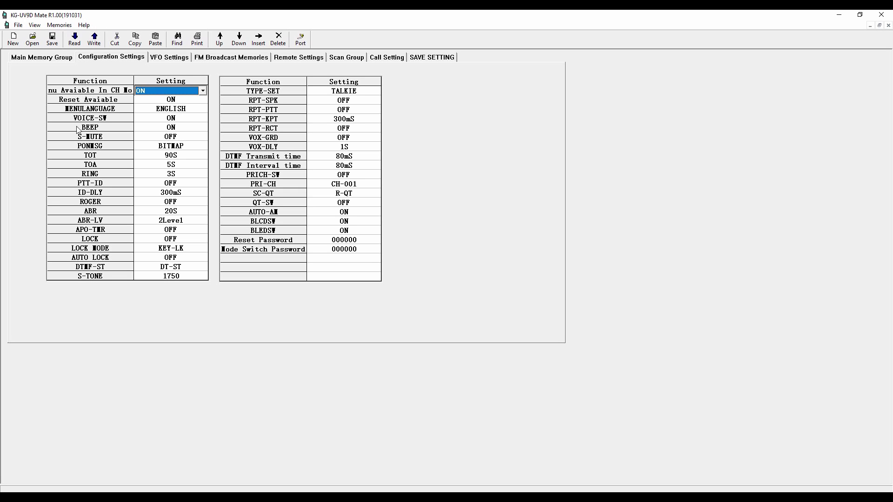
Step: Review the VFO Settings, then the FM Broadcast Memories list of 89.5–107.9 MHz presets
left_click(179, 64)
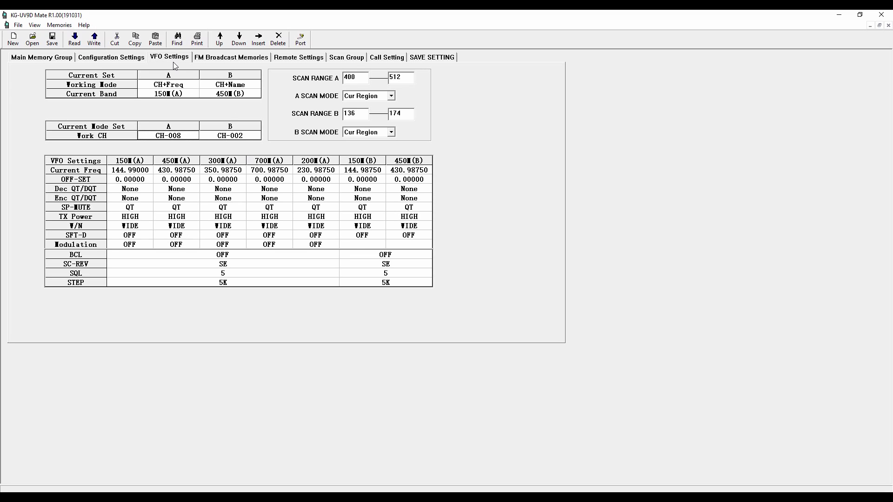
left_click(240, 58)
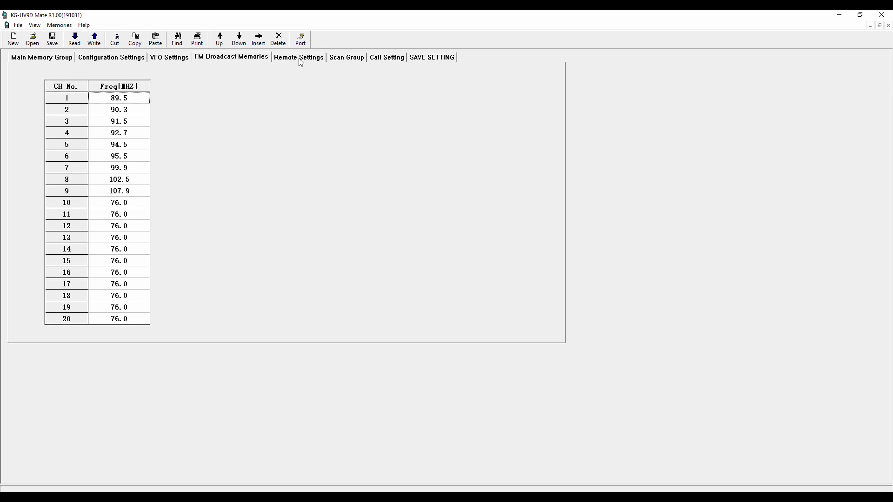
Step: Review the Scan Group ranges, then the Remote Settings key assignments (PF1 SF-TX, PF2 RADIO/LAMP, PF3 SQL/OFF)
left_click(337, 59)
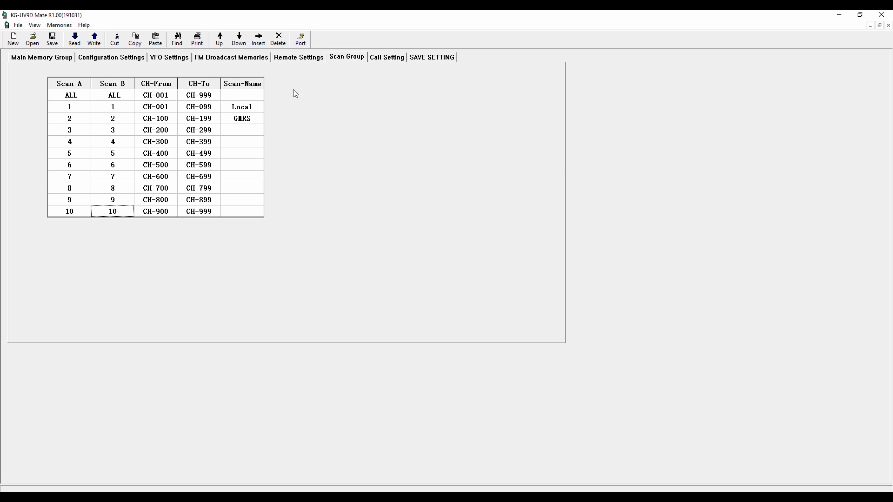
left_click(300, 56)
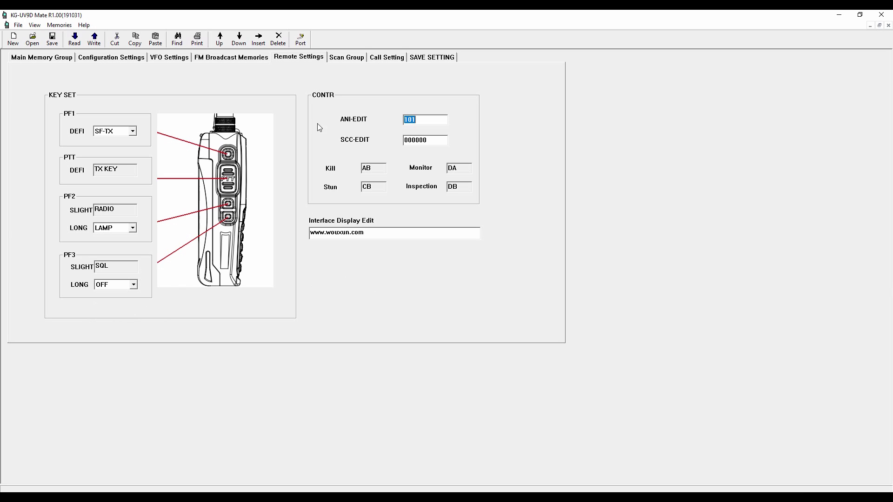
left_click(350, 63)
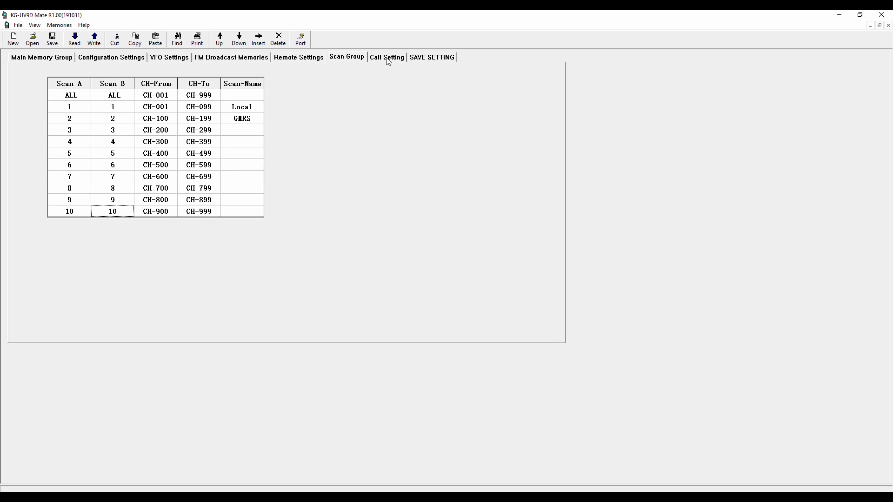
left_click(408, 209)
Step: Start Save As and set the save location to OneDrive - Personal
left_click(18, 25)
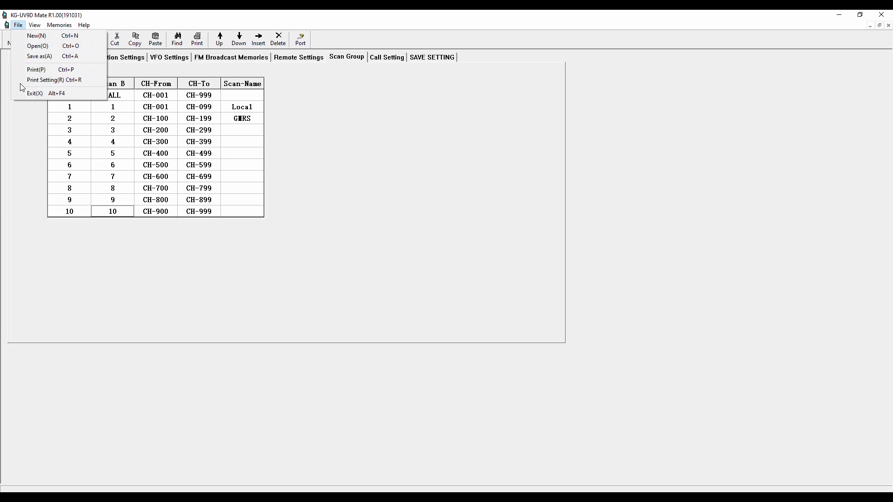
left_click(32, 58)
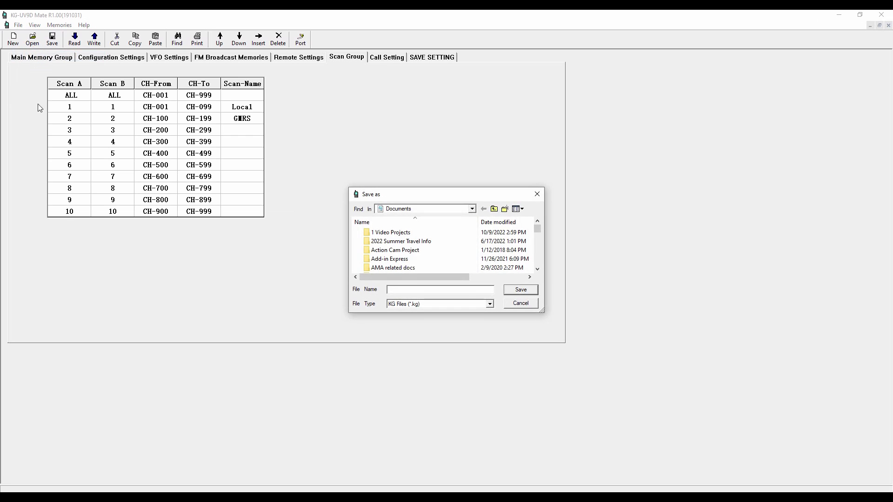
scroll(437, 263, "down", 2)
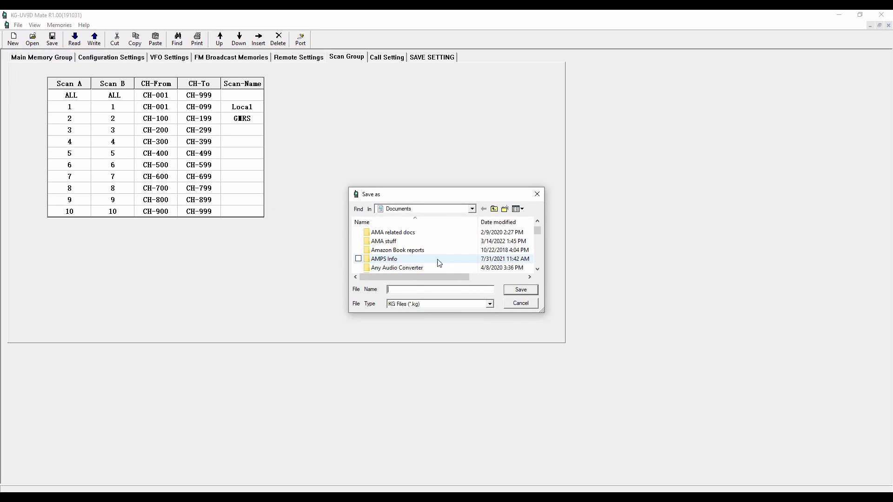
scroll(429, 246, "up", 2)
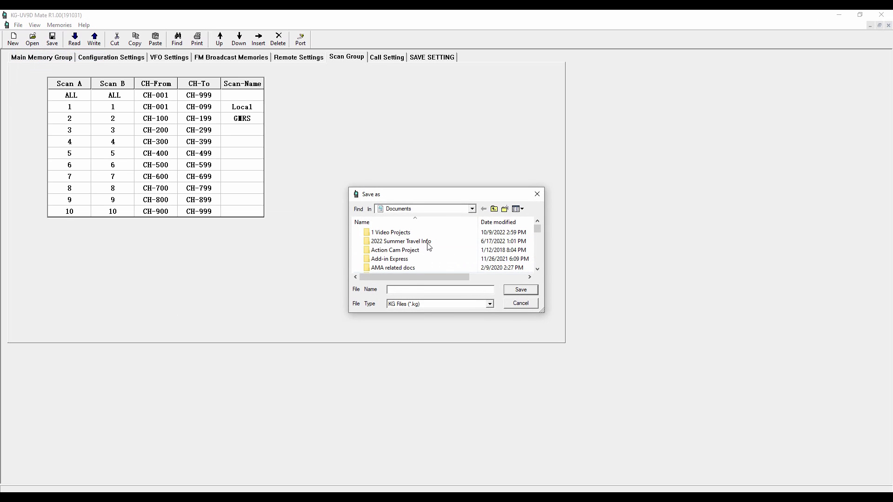
left_click(471, 210)
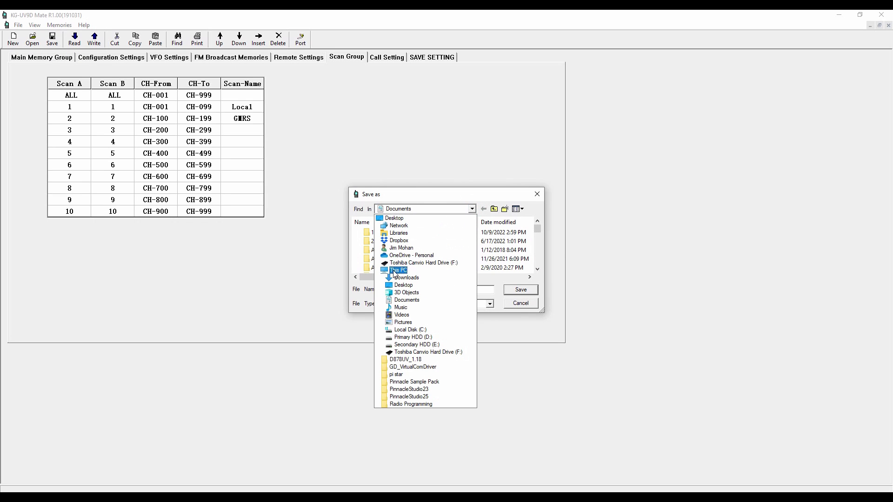
left_click(406, 254)
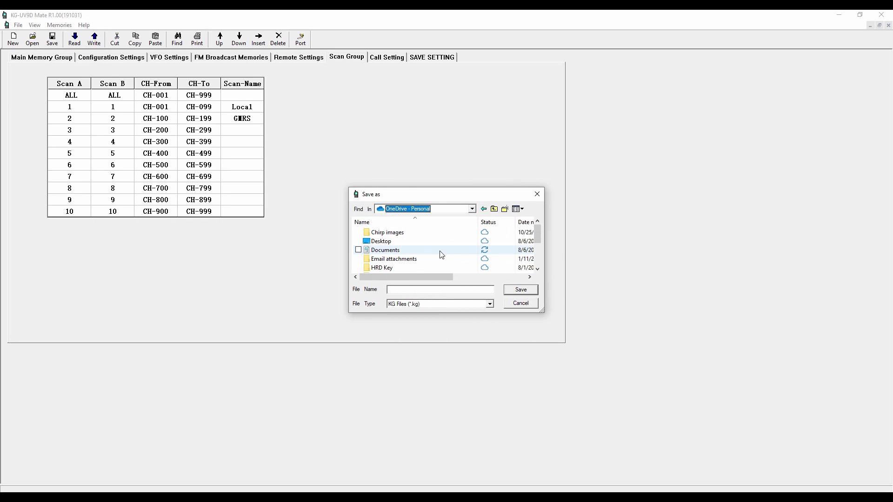
Step: In Chirp images > KG UV9Mate, save the codeplug as 20221027 Mate.kg and dismiss the notice
double_click(394, 233)
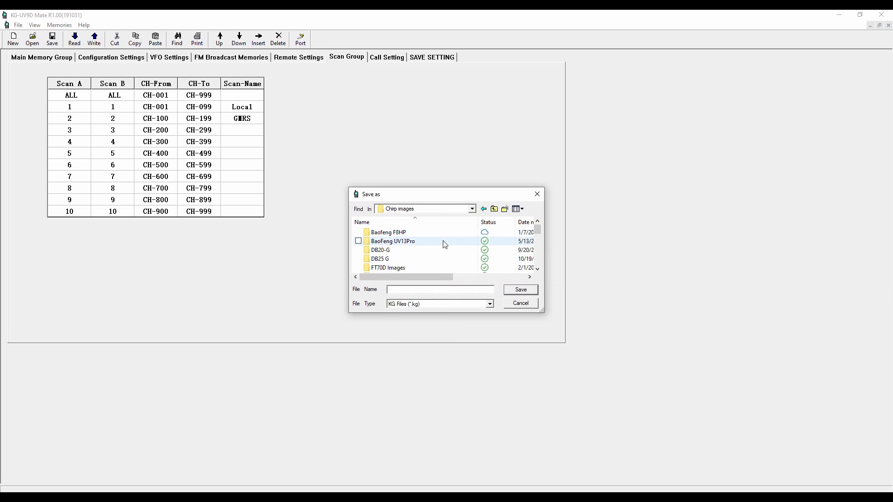
scroll(445, 245, "down", 2)
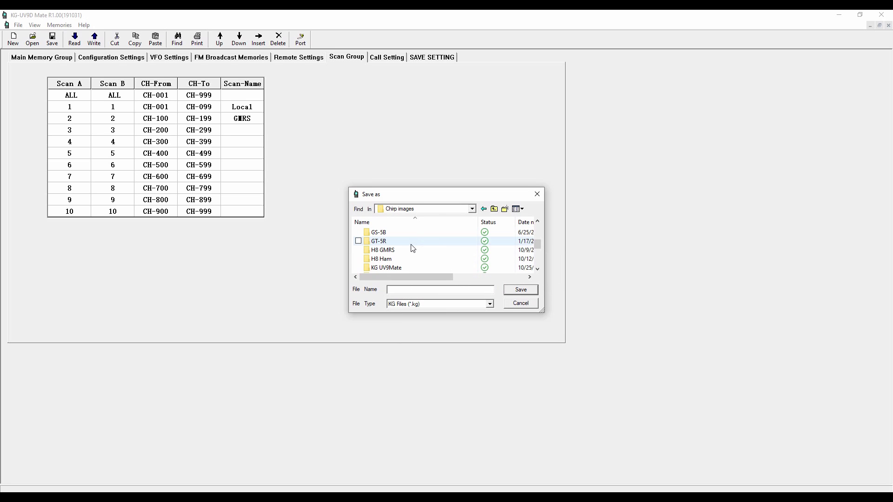
double_click(393, 268)
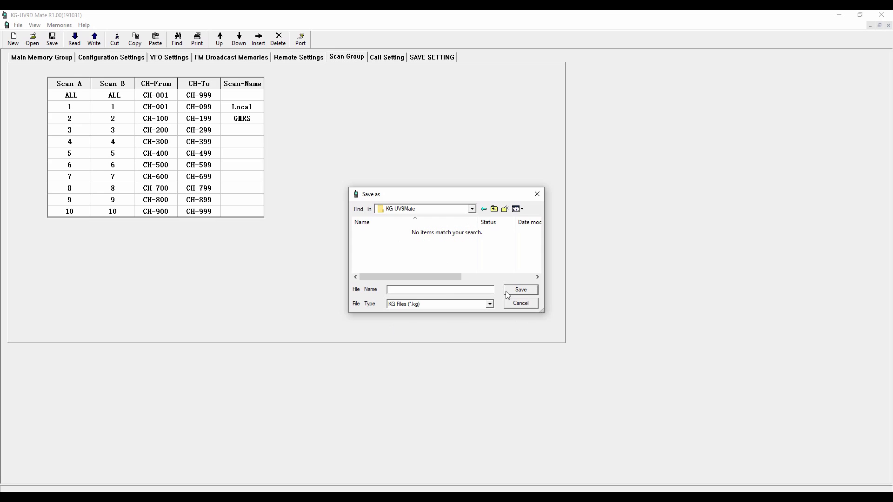
left_click(392, 289)
type("20221027 Mate")
left_click(521, 290)
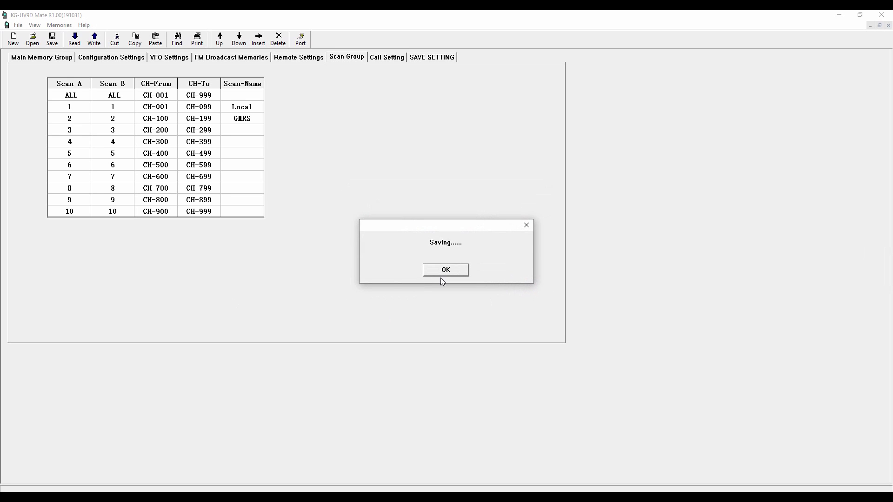
left_click(441, 276)
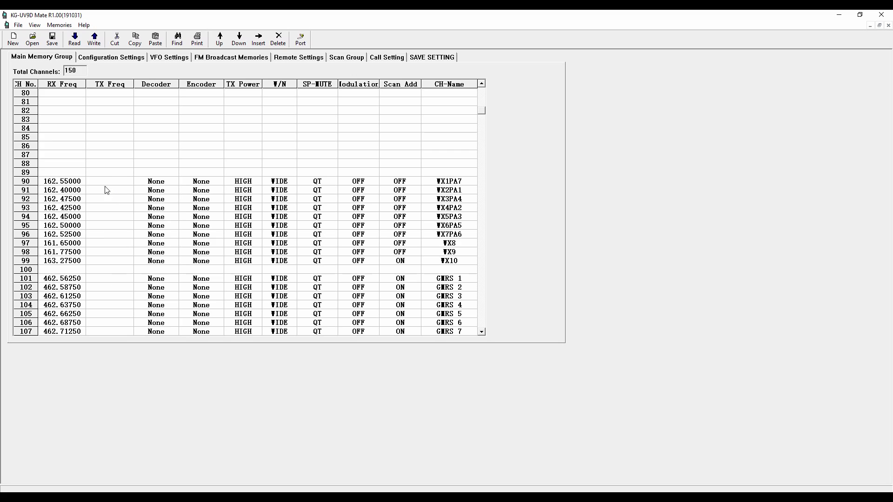
Step: Scroll up the Main Memory Group to review the 2-metre and 440 MHz repeater channels
scroll(114, 186, "up", 4)
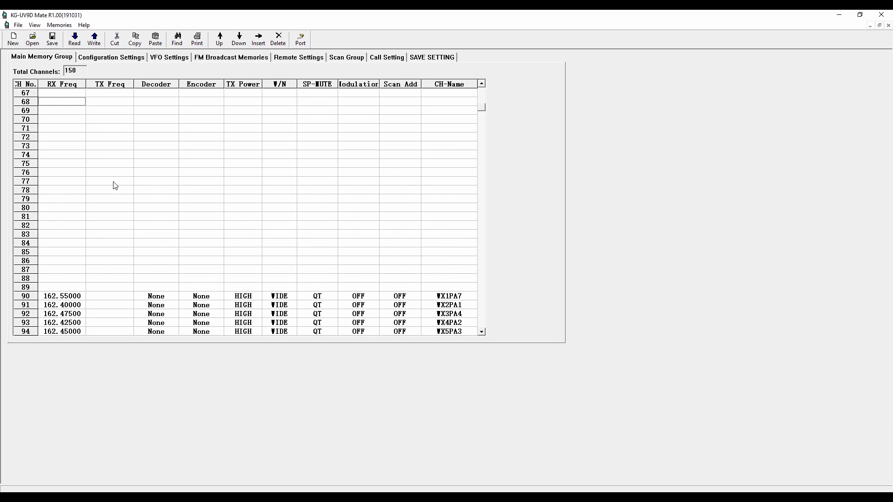
scroll(115, 186, "up", 1)
scroll(115, 186, "up", 6)
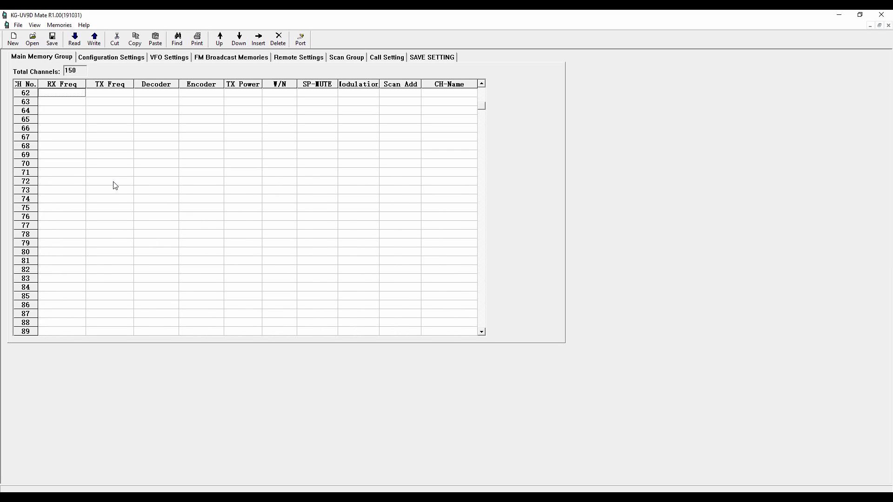
scroll(115, 185, "up", 4)
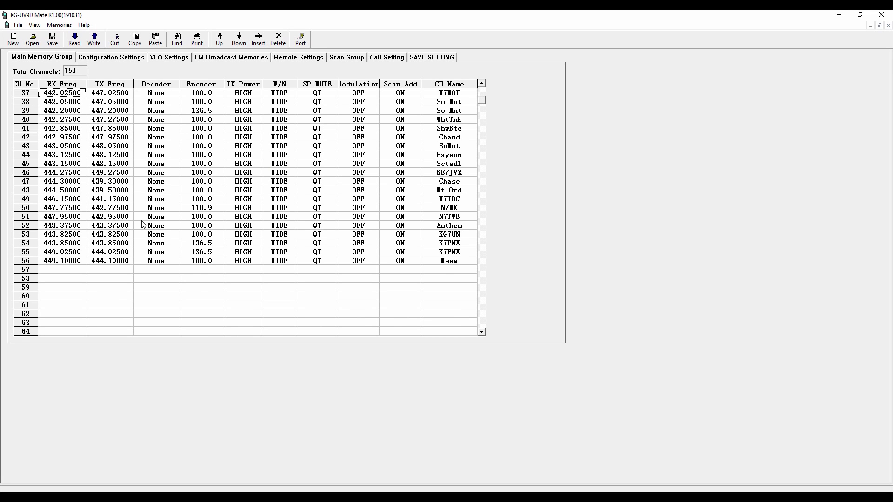
scroll(139, 200, "up", 5)
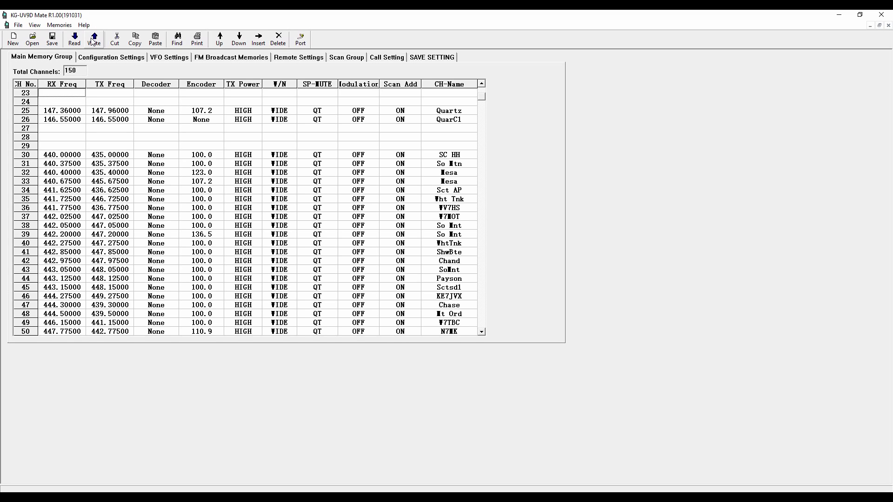
Step: Write the codeplug to the radio and acknowledge the WriteOK! confirmation
left_click(93, 39)
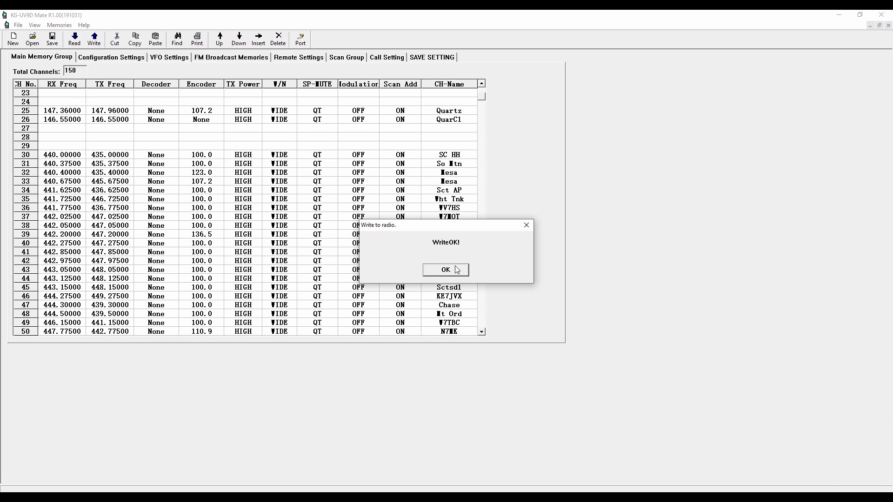
left_click(451, 268)
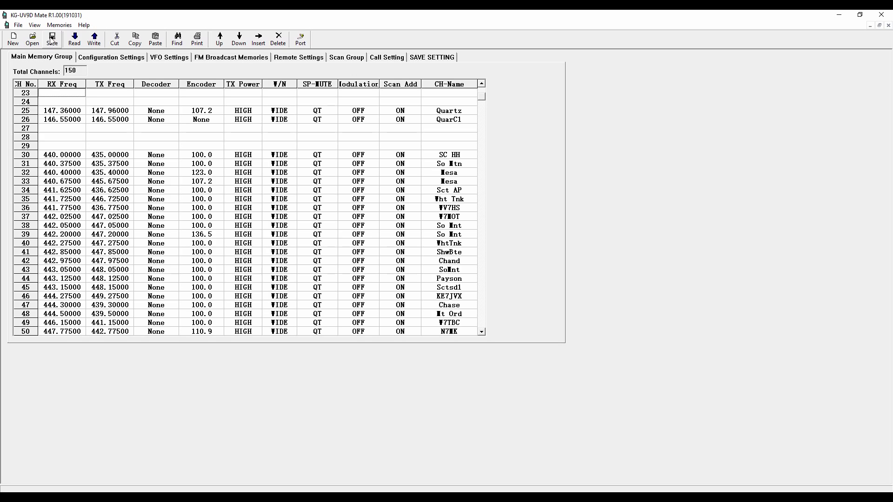
Step: Overwrite 20221027 Mate.kg in the KG UV9Mate folder with the current codeplug
left_click(52, 39)
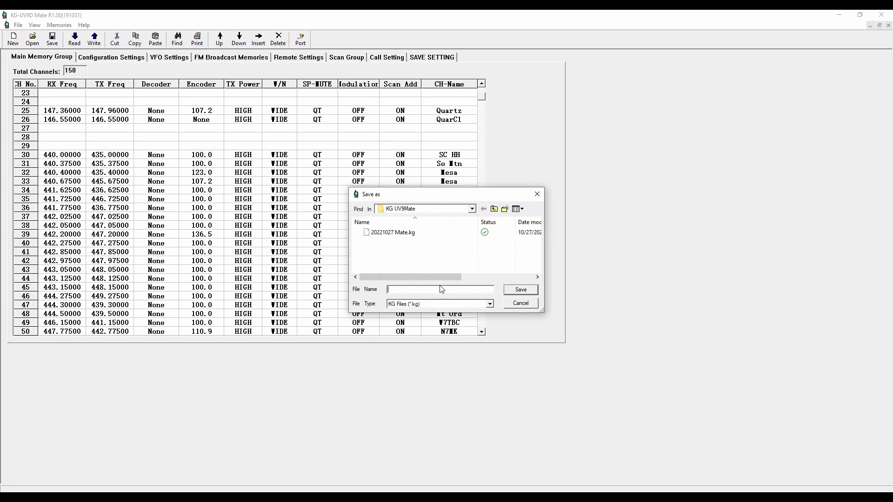
left_click(392, 232)
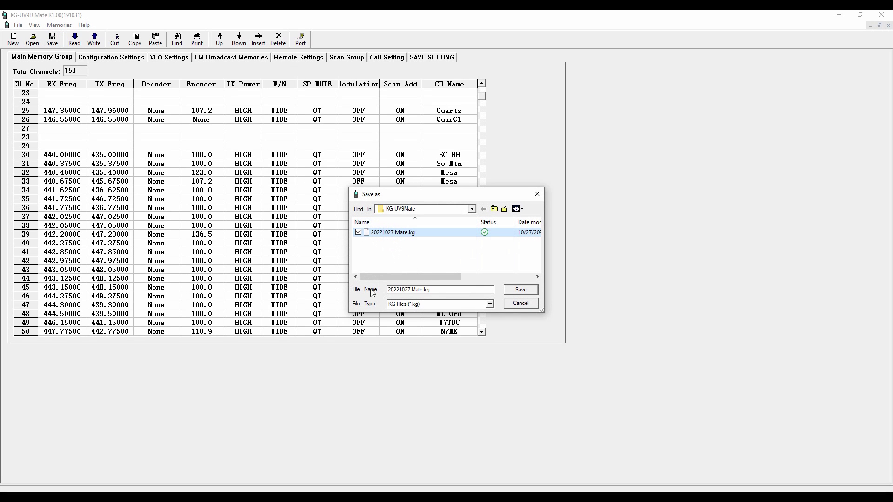
left_click(532, 291)
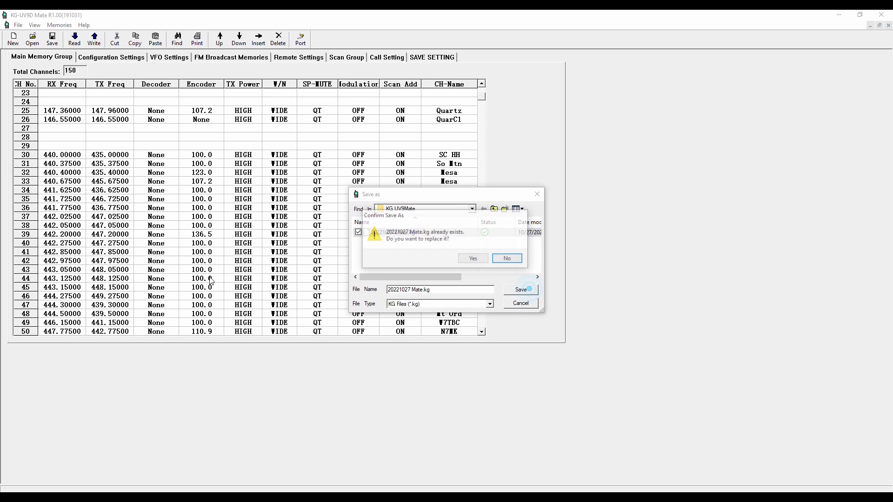
left_click(487, 259)
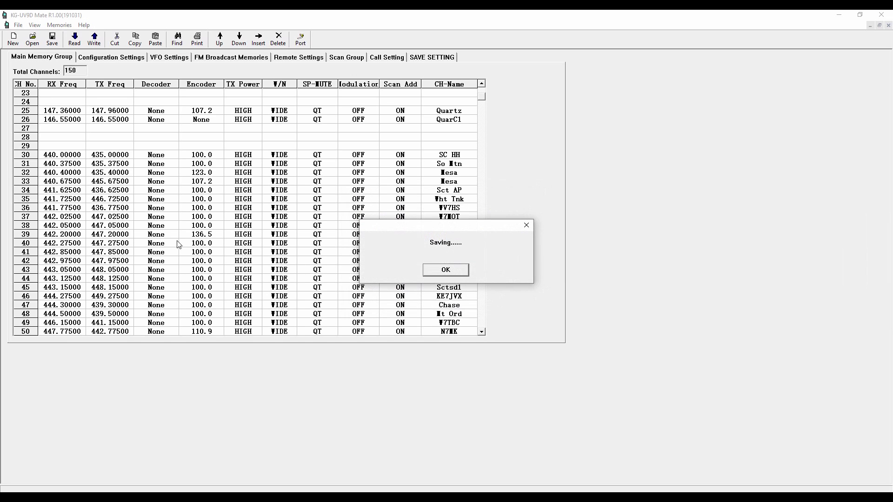
key("Return")
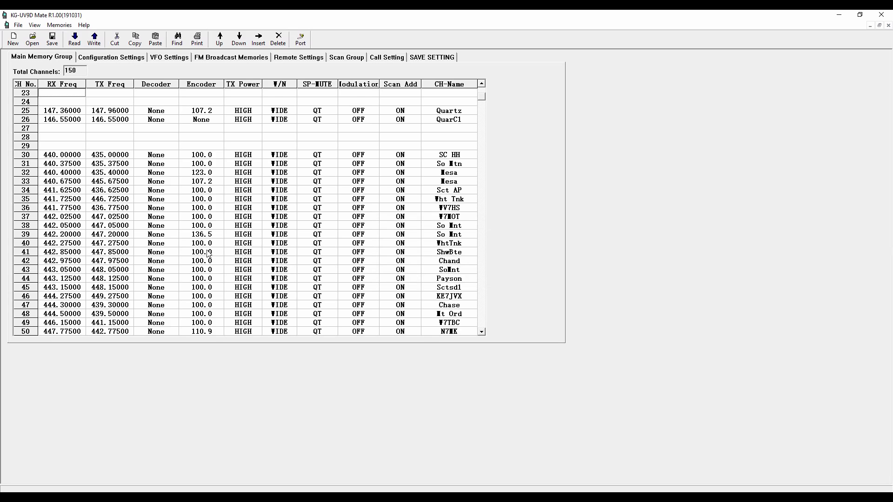